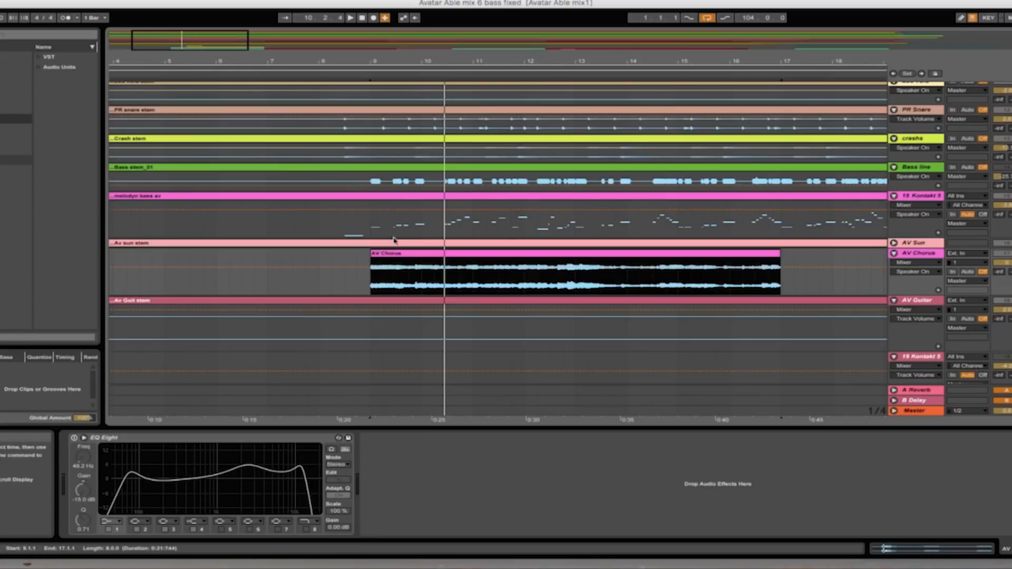
- Convert the AV Chorus clip's harmony to a new MIDI track and unfold the resulting track
left_click(351, 19)
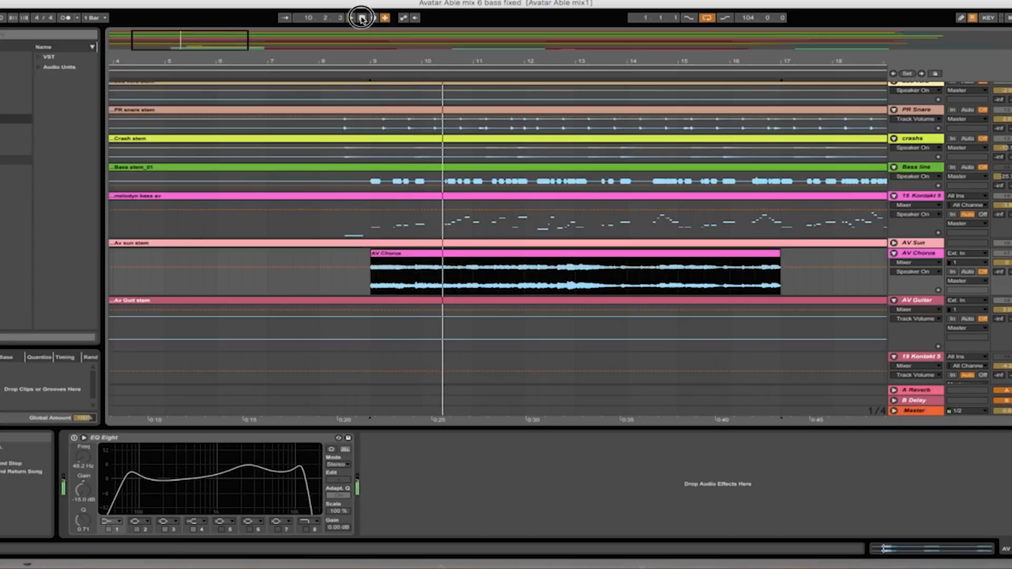
right_click(476, 258)
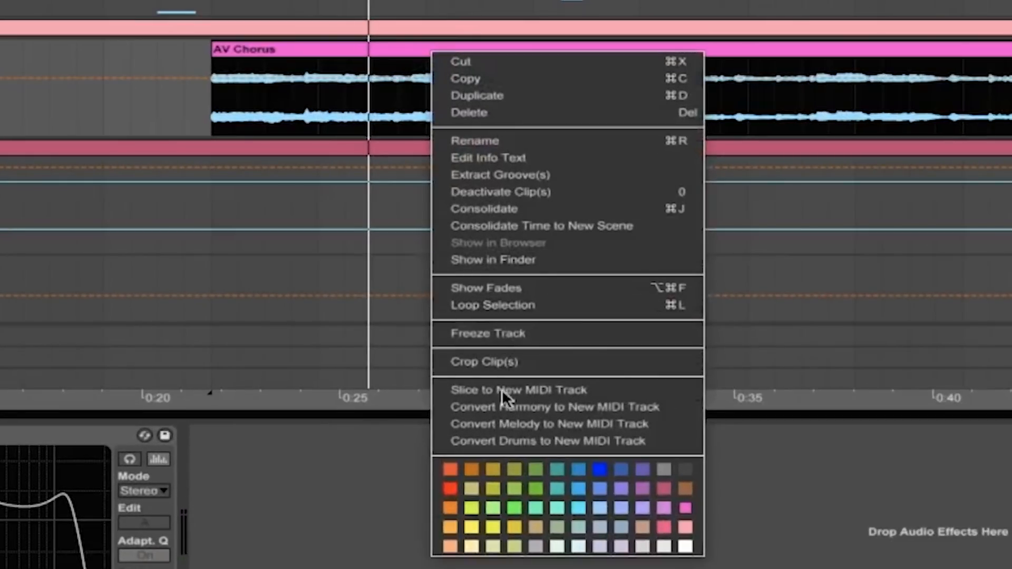
left_click(530, 408)
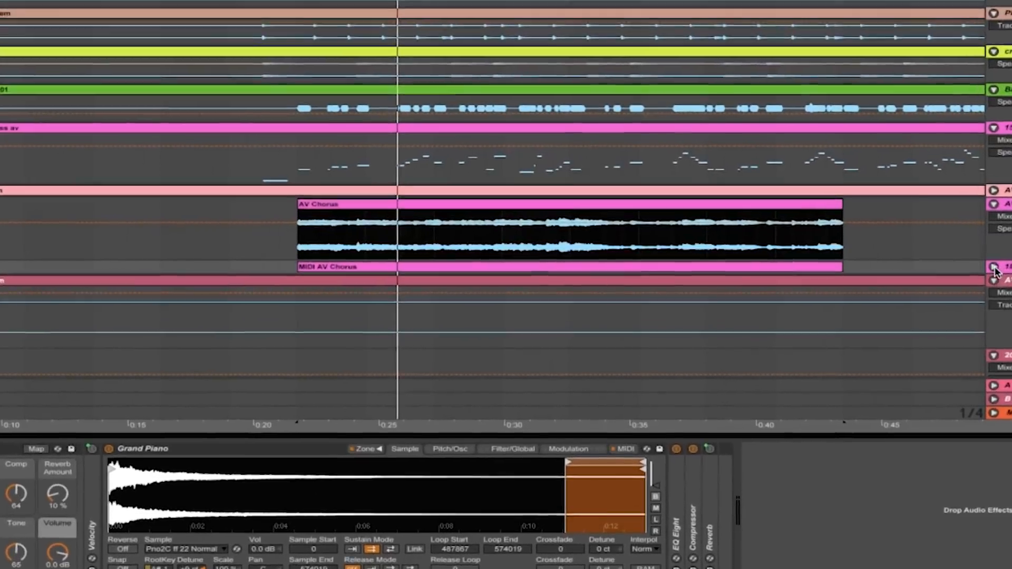
left_click(953, 264)
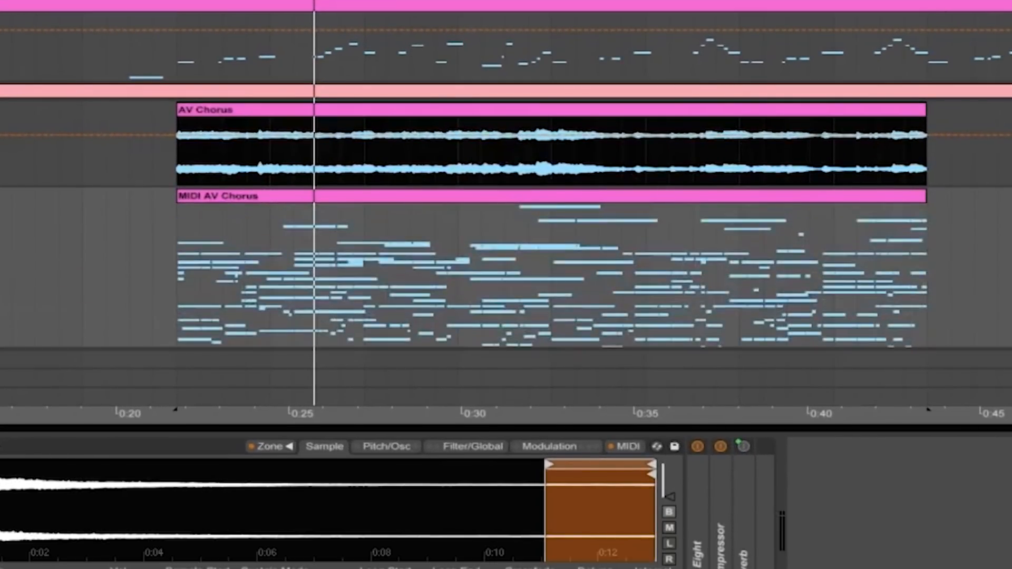
- Play the converted MIDI AV Chorus clip from its start and stop playback near its end
scroll(1006, 274, "down", 5)
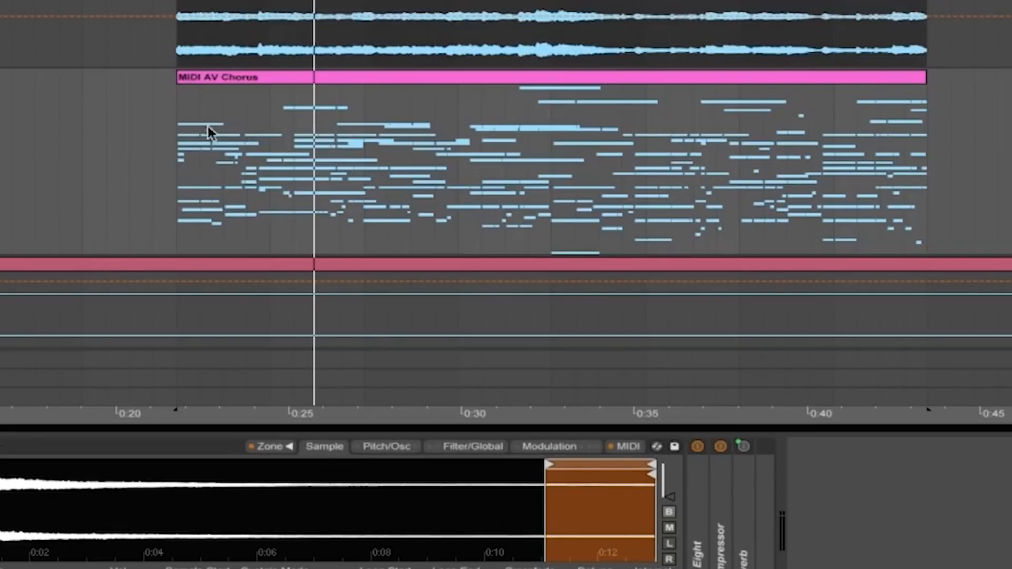
left_click(179, 180)
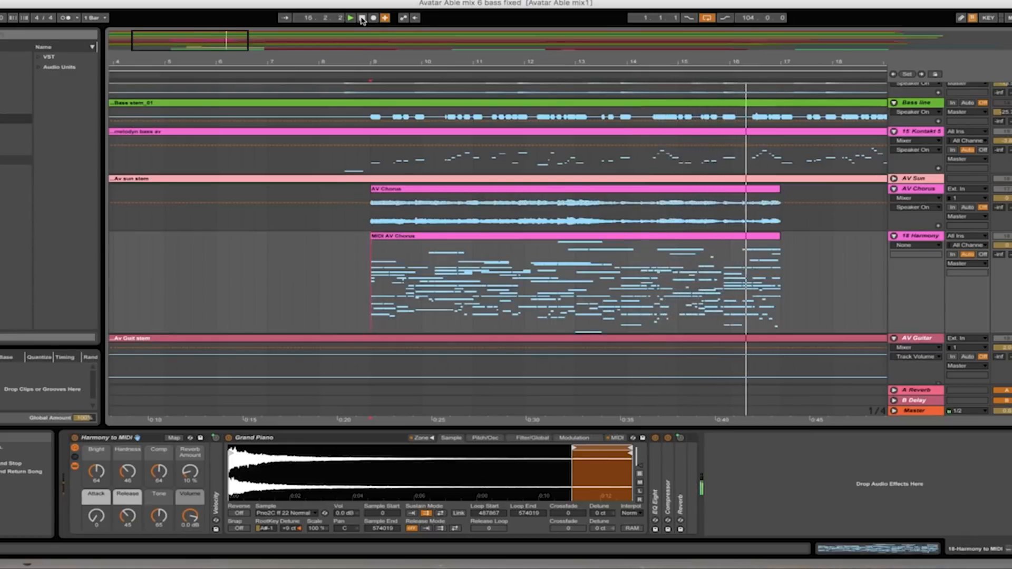
left_click(362, 19)
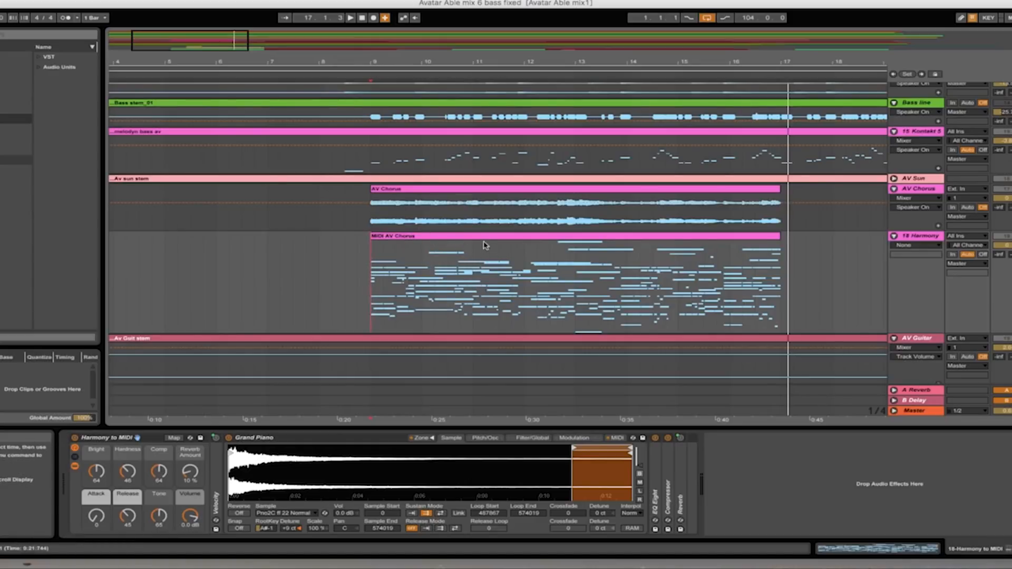
- Open the MIDI AV Chorus clip's notes, enlarge the note editor and shrink its velocity lane
double_click(535, 248)
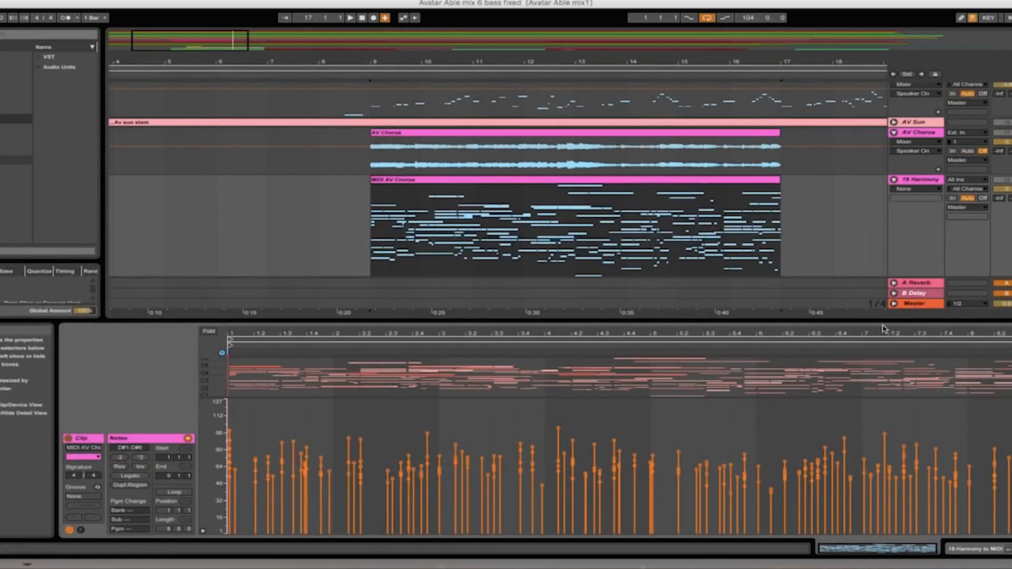
left_click_drag(888, 322, 877, 104)
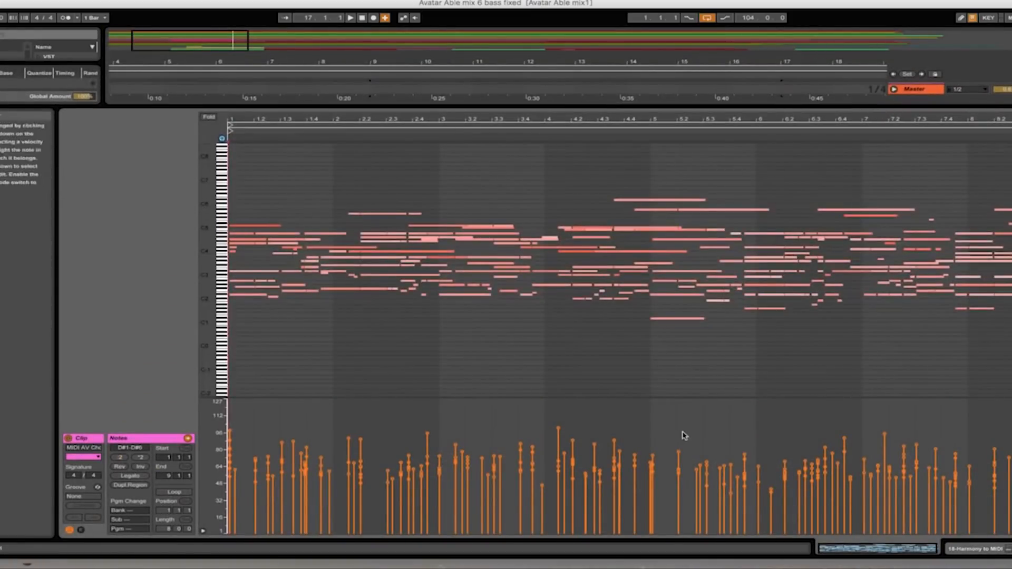
left_click_drag(713, 428, 719, 486)
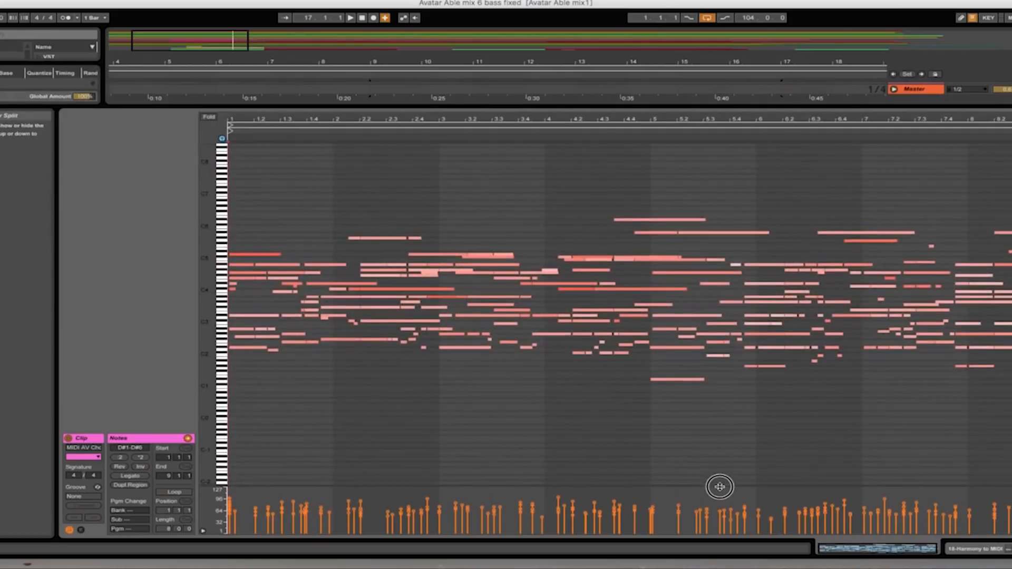
- Inspect the D5 and A#4 notes at the beginning of the MIDI AV Chorus clip
left_click(267, 256)
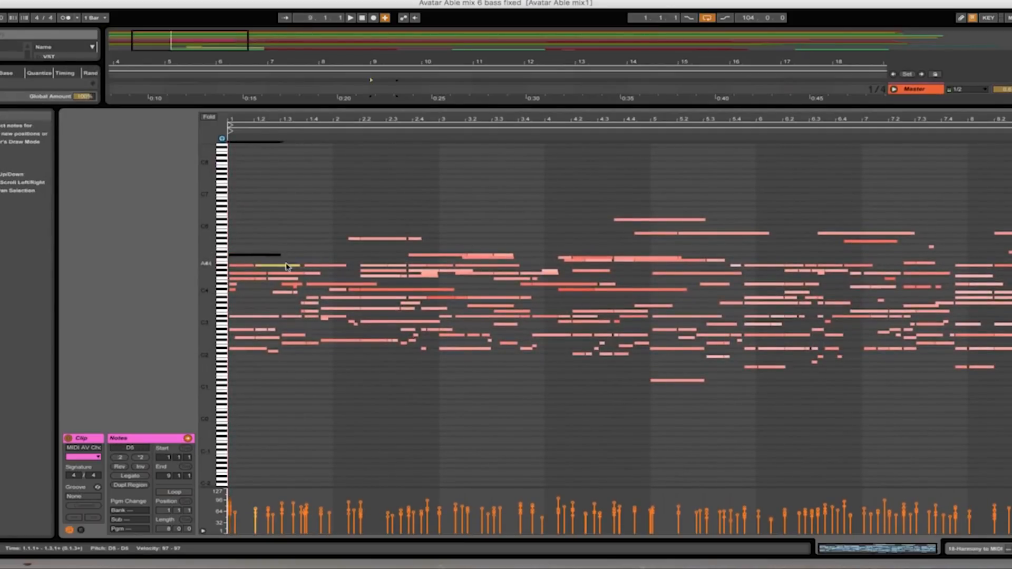
left_click(283, 266)
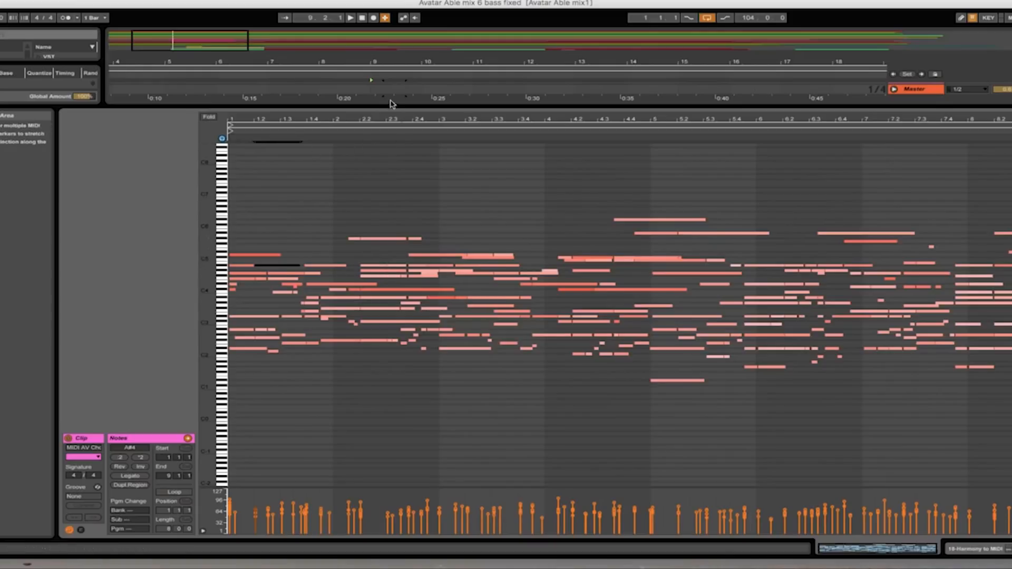
left_click_drag(401, 62, 396, 34)
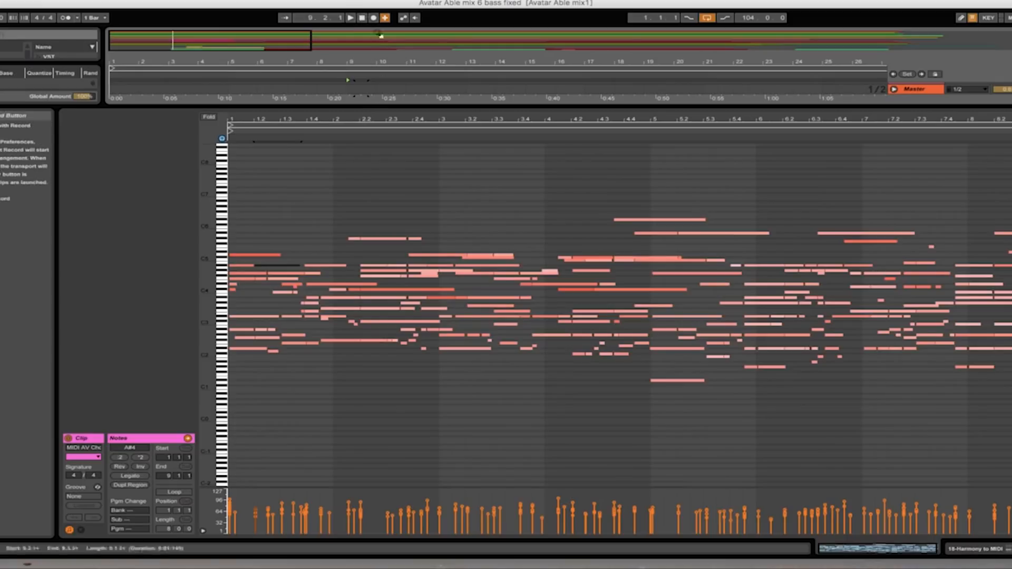
- Play the original AV Chorus audio clip from bar 9
left_click(351, 18)
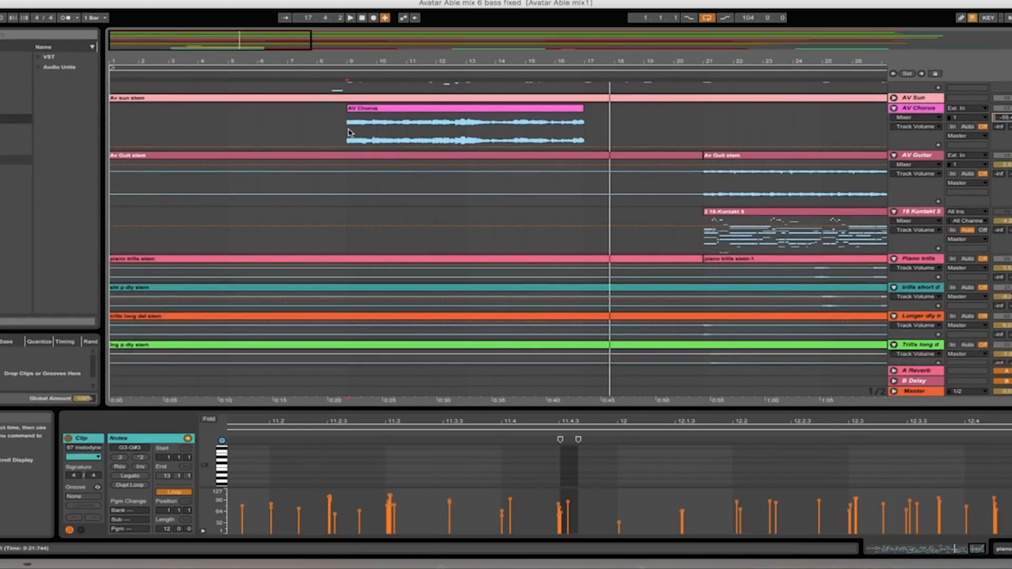
left_click(348, 133)
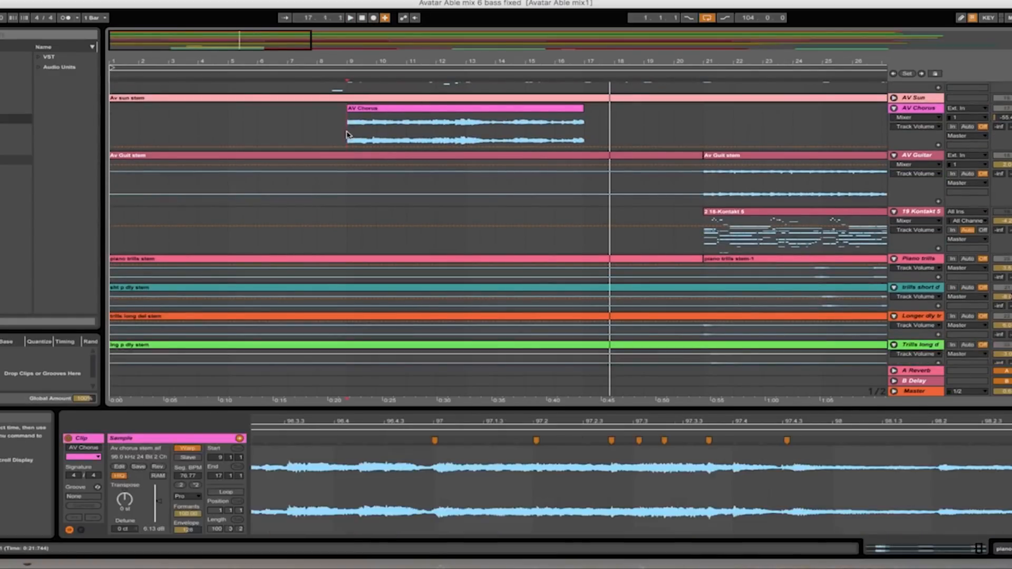
left_click(350, 19)
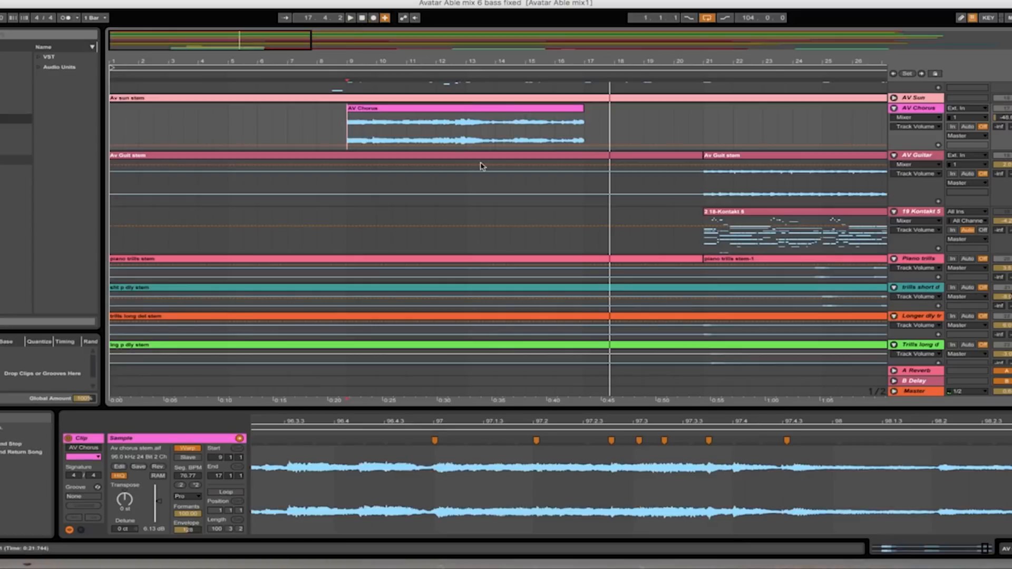
- Play the edited chords clip on the Harpsi track from bar 9
scroll(484, 167, "down", 5)
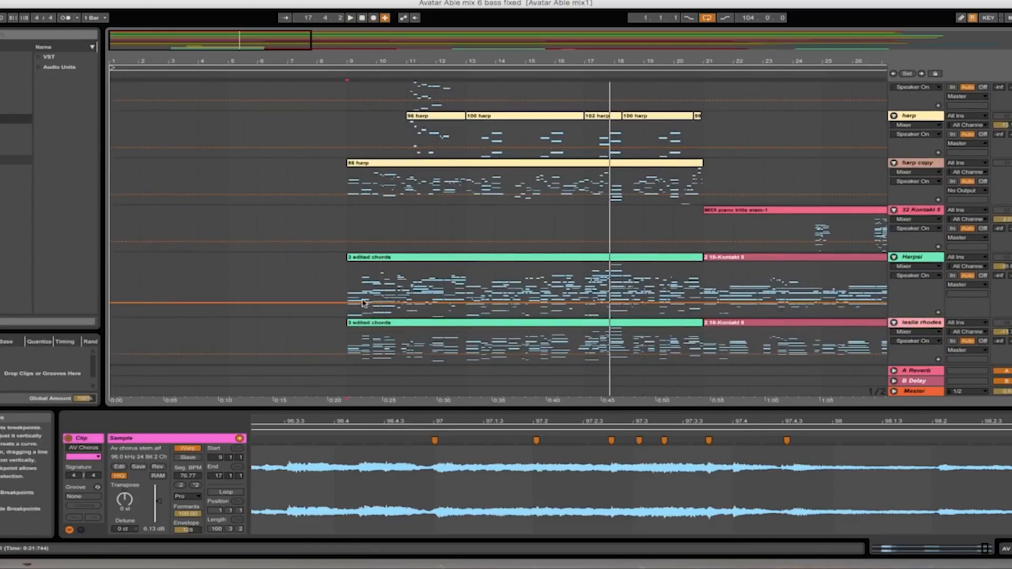
left_click(348, 284)
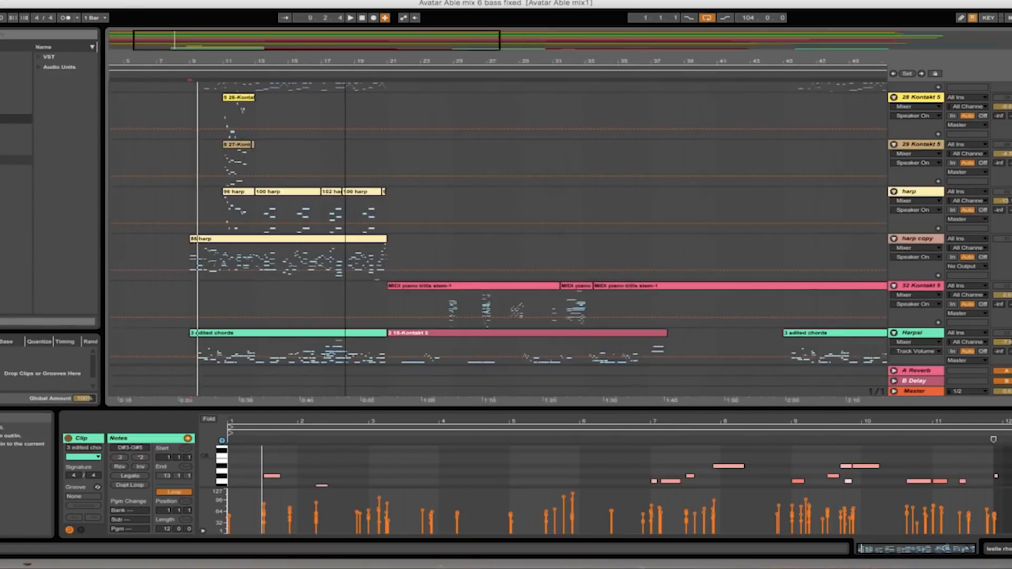
left_click_drag(346, 61, 581, 79)
scroll(318, 145, "up", 5)
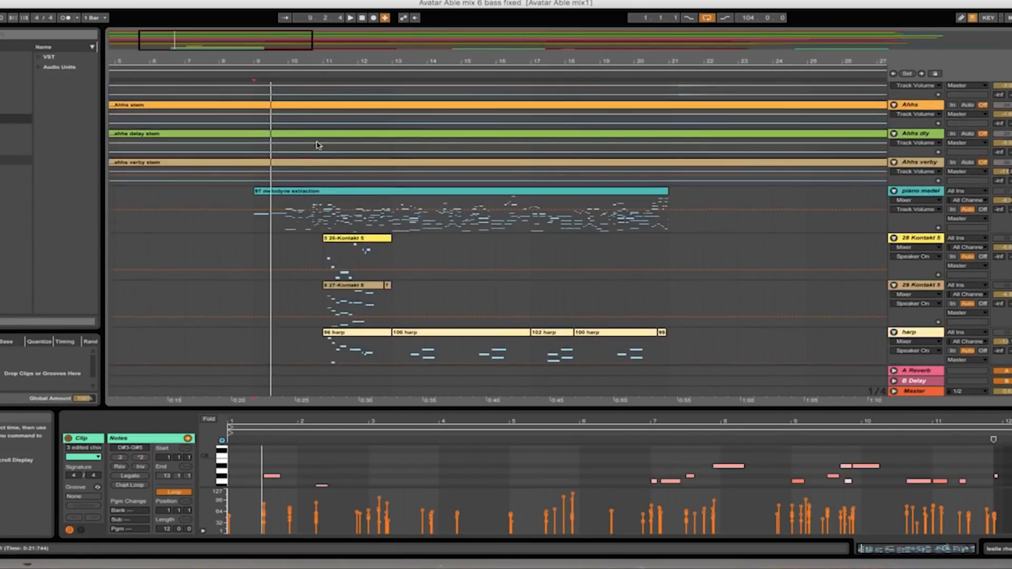
scroll(324, 181, "down", 8)
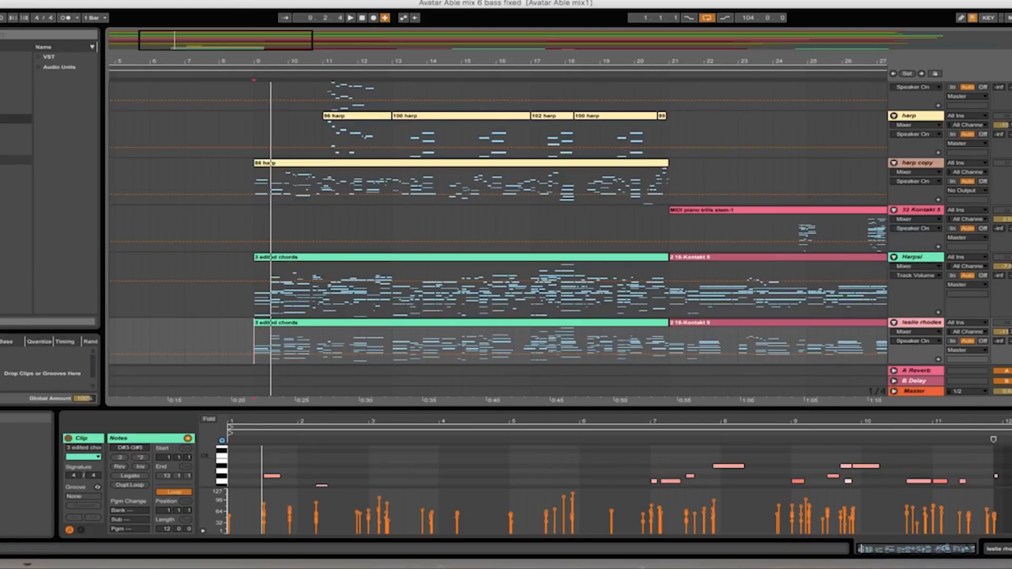
left_click(354, 20)
left_click(1008, 269)
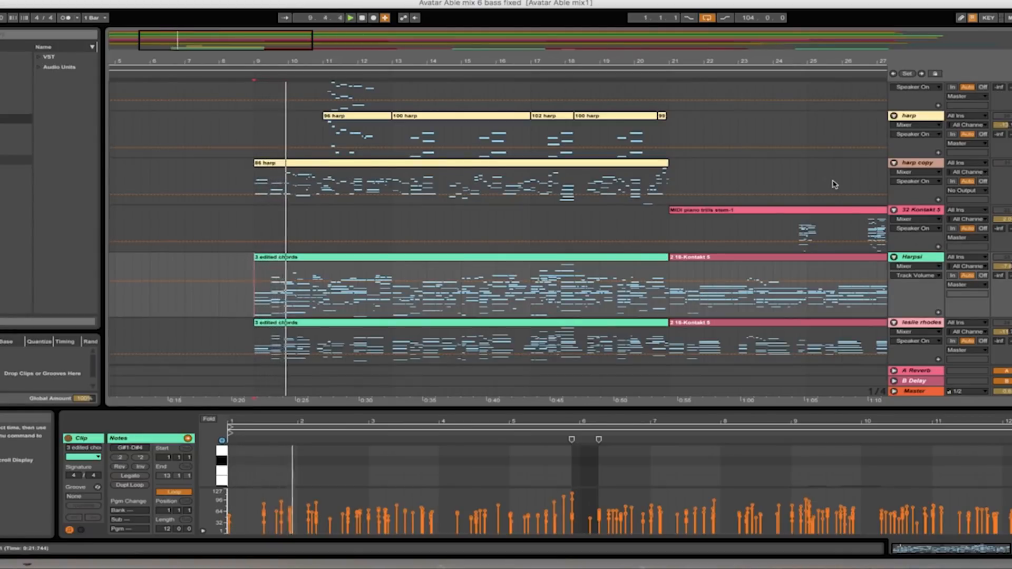
- Adjust the AV Chorus track's volume while the arrangement plays
scroll(833, 185, "up", 4)
scroll(833, 185, "up", 3)
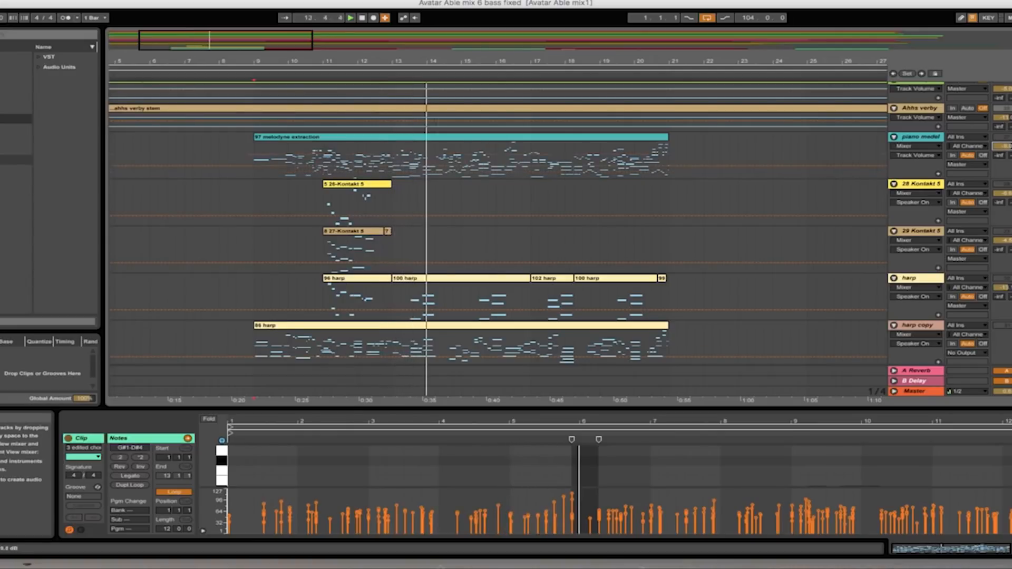
scroll(890, 167, "up", 1)
scroll(891, 167, "up", 10)
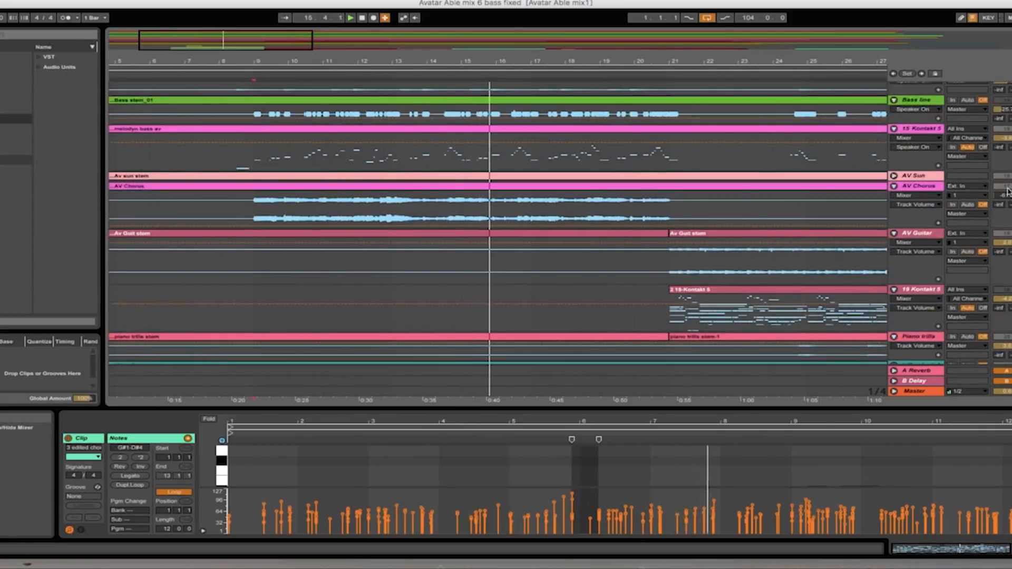
mouse_move(1000, 195)
left_mouse_down()
mouse_move(1000, 231)
mouse_move(999, 195)
left_mouse_up()
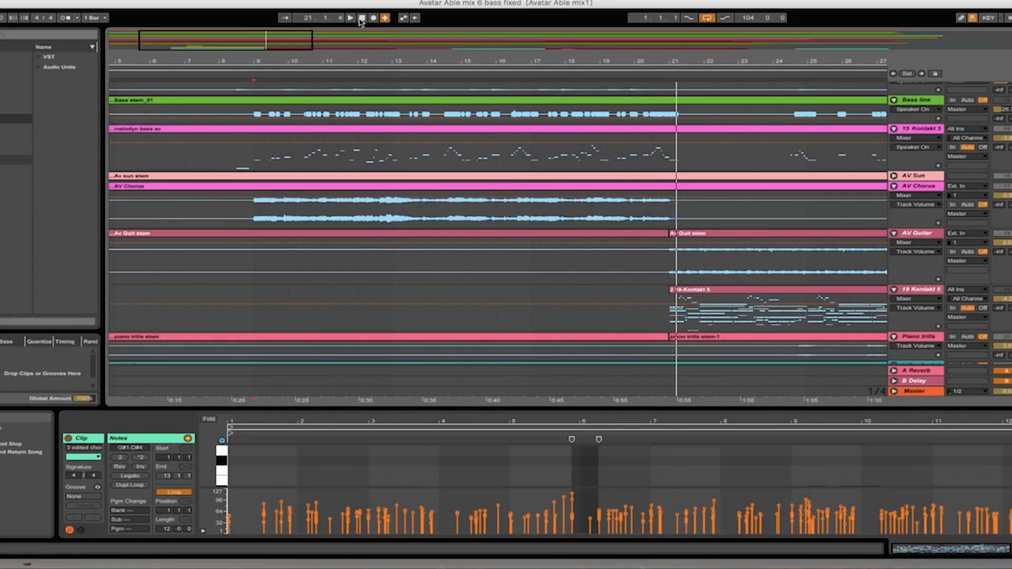
- Play the edited chords clip on the leslie rhodes track from bar 9
scroll(524, 168, "down", 2)
scroll(523, 168, "down", 15)
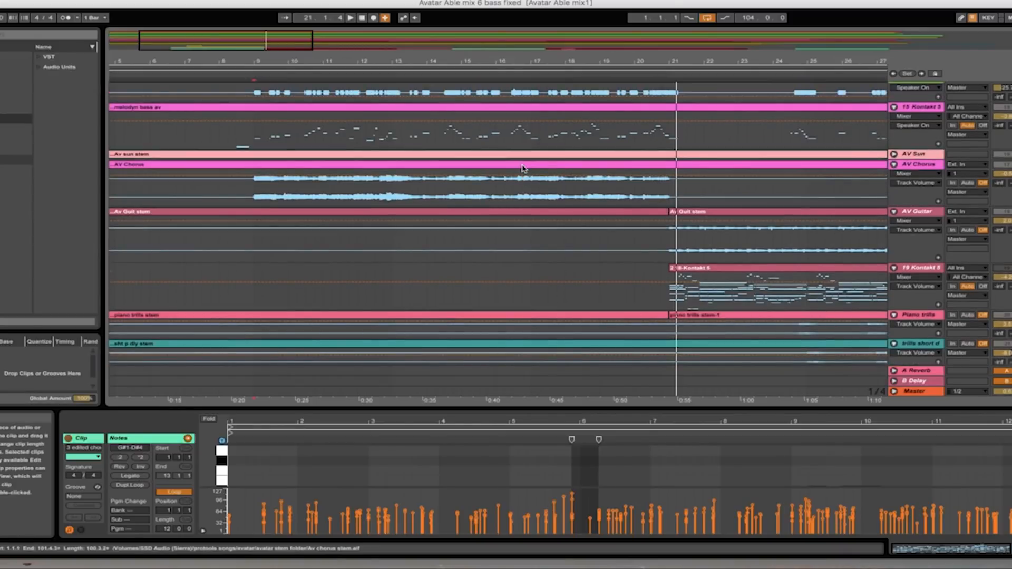
scroll(523, 168, "down", 9)
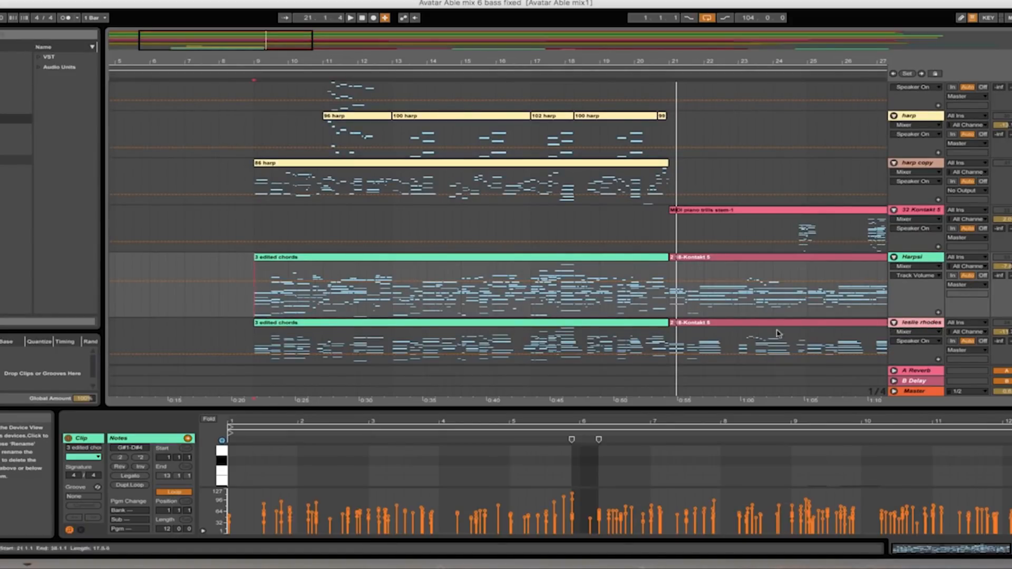
left_click(259, 344)
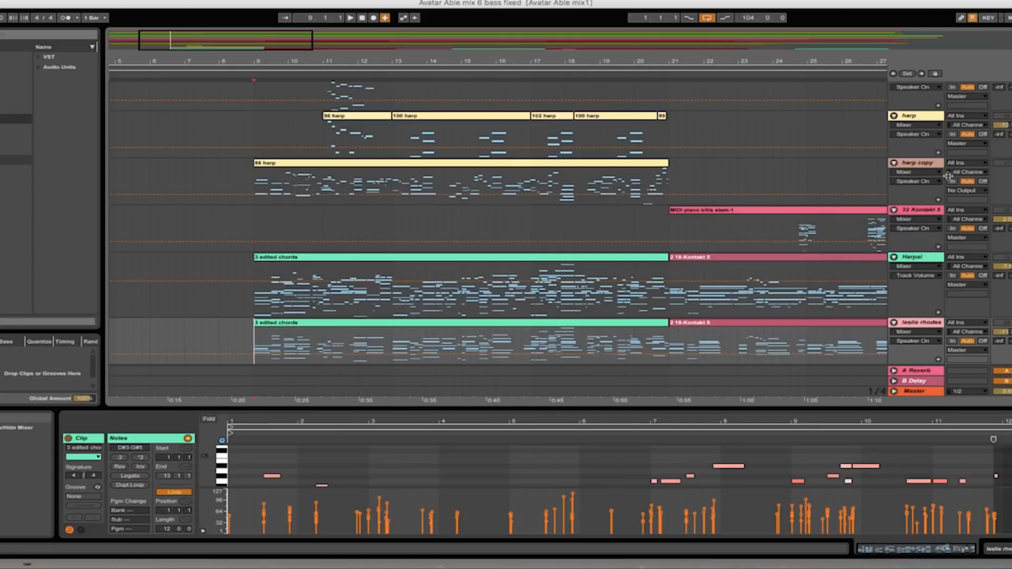
left_click(351, 17)
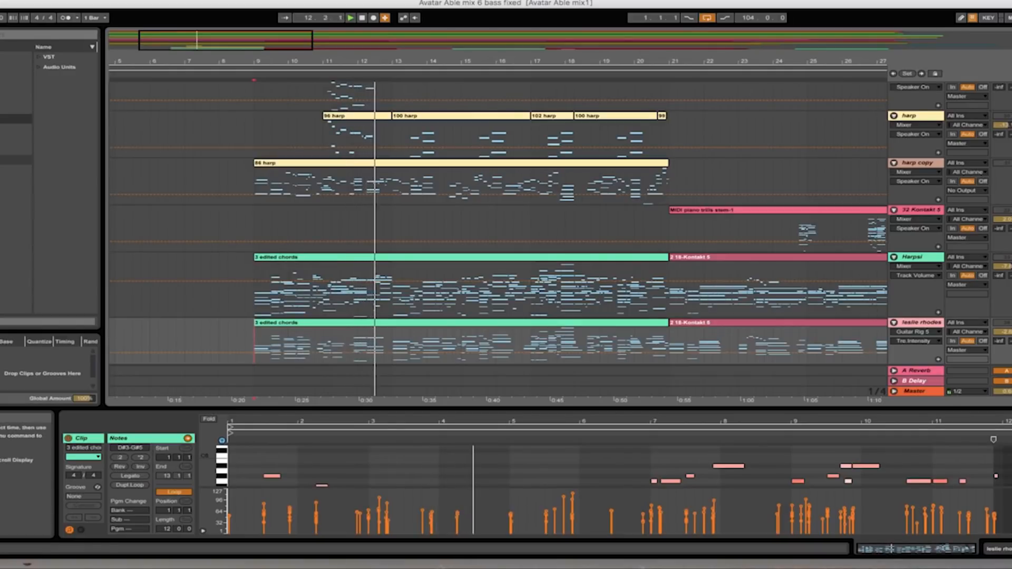
- Review the harp, Kontakt, piano and AV Chorus tracks during playback and stop at the end of the chords section
scroll(935, 170, "up", 5)
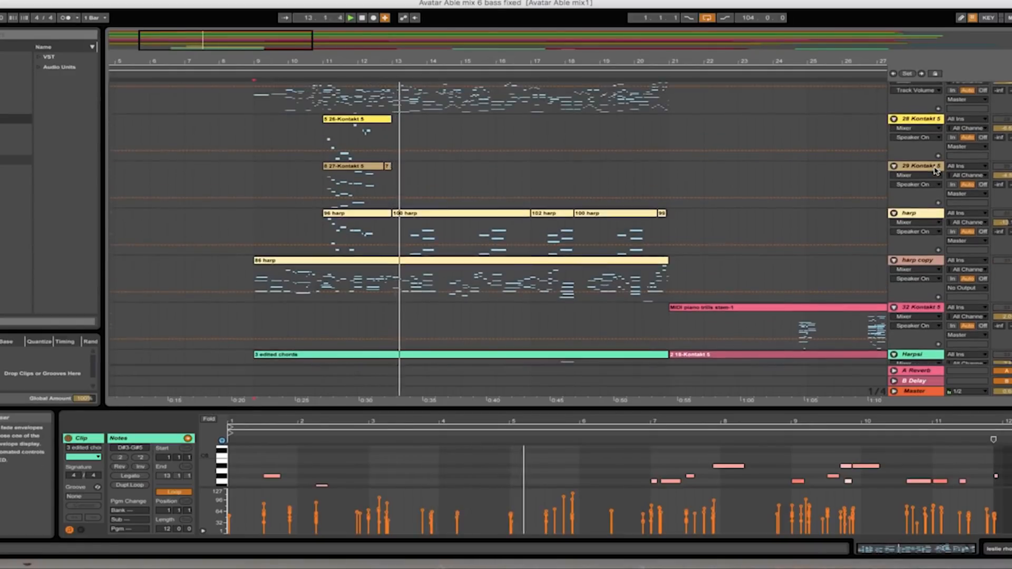
scroll(936, 170, "up", 3)
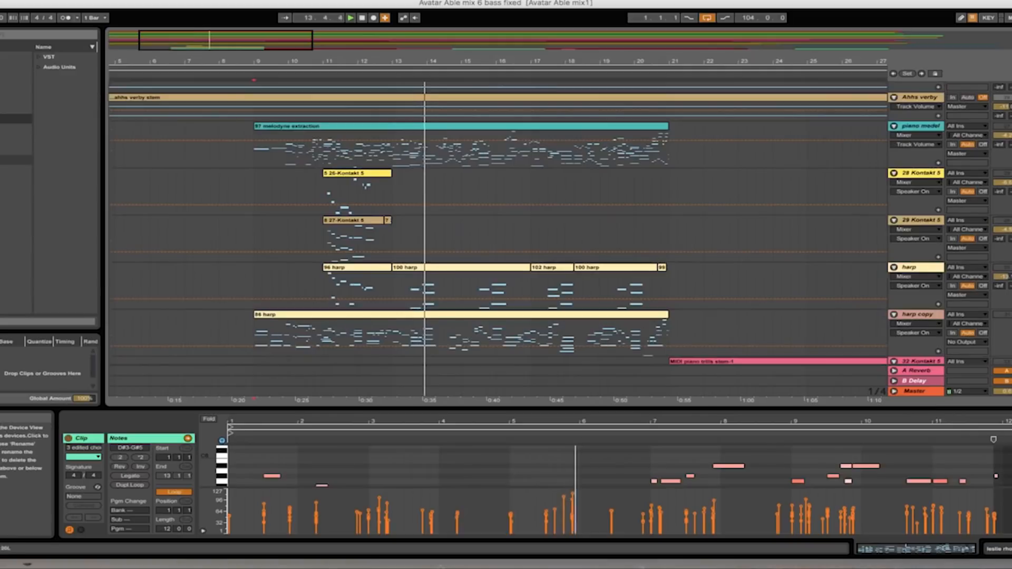
scroll(915, 207, "up", 6)
scroll(914, 206, "up", 7)
scroll(987, 161, "up", 3)
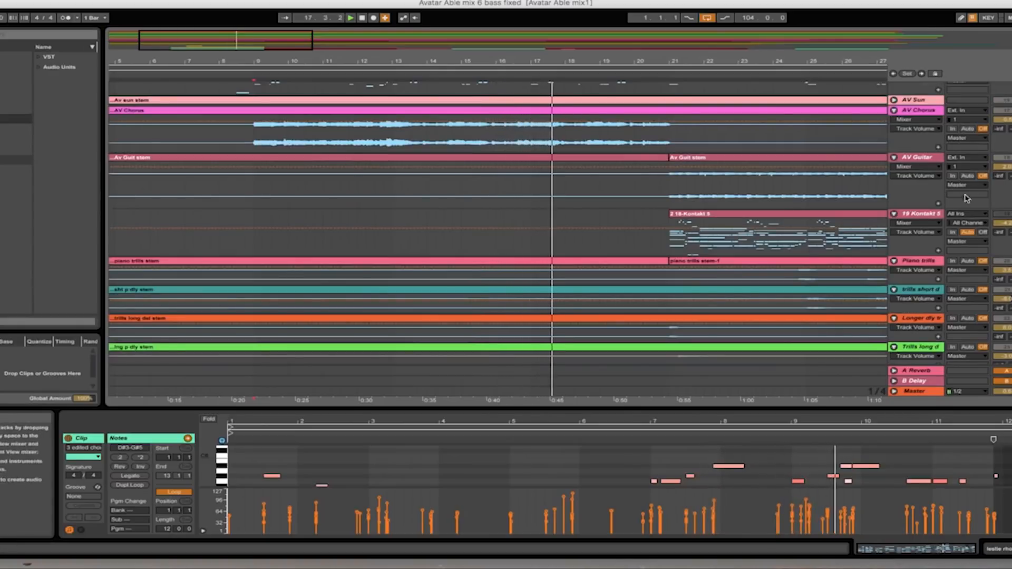
scroll(895, 278, "up", 2)
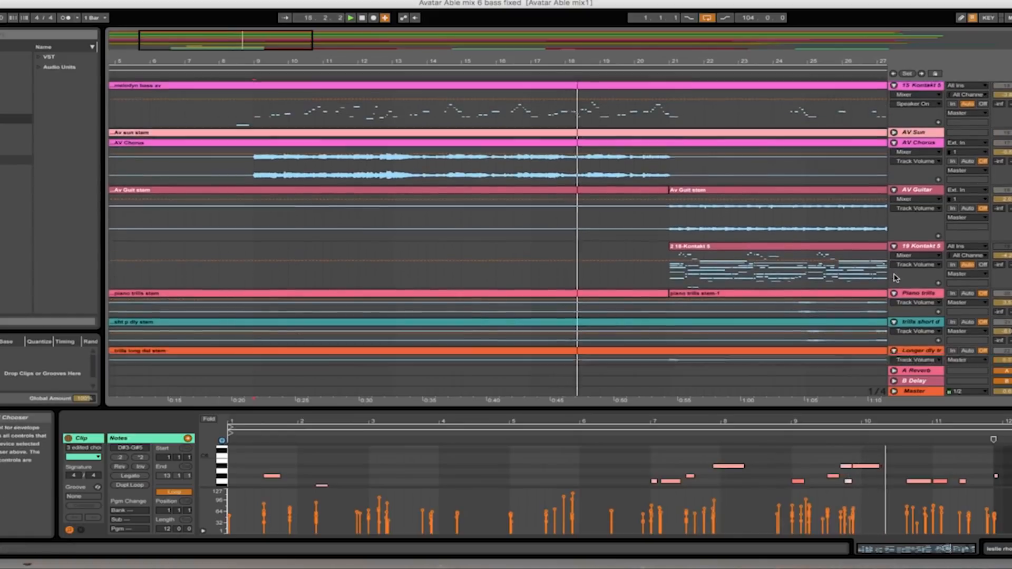
scroll(894, 277, "down", 10)
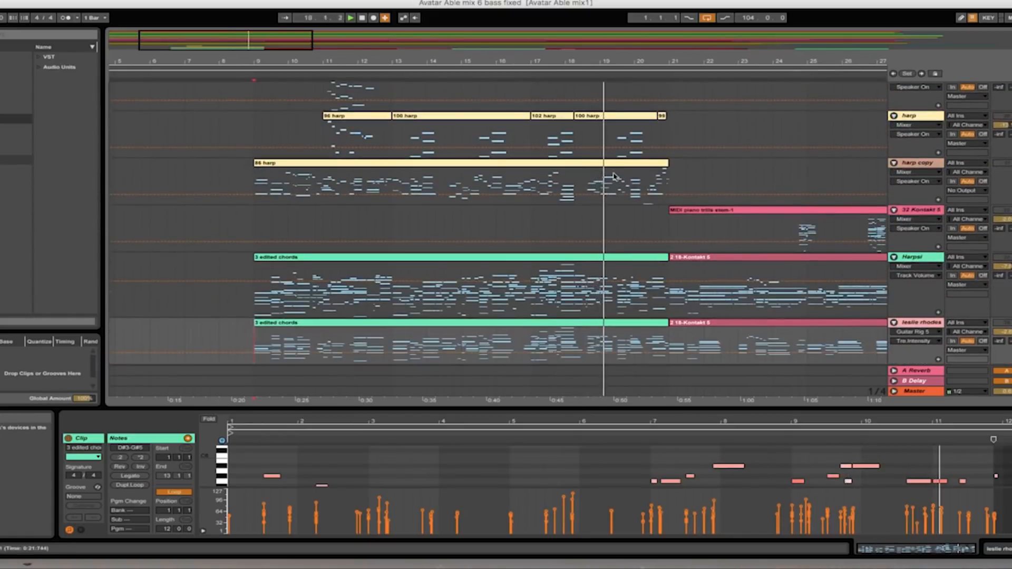
left_click(362, 18)
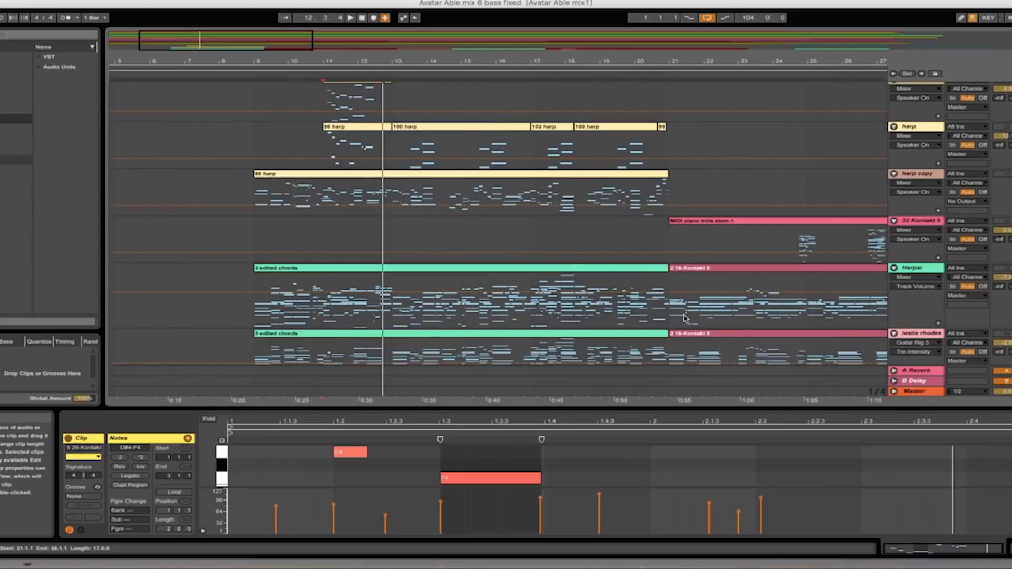
- Play the short MIDI clip on the 28 Kontakt 5 track from bar 11
scroll(685, 318, "up", 3)
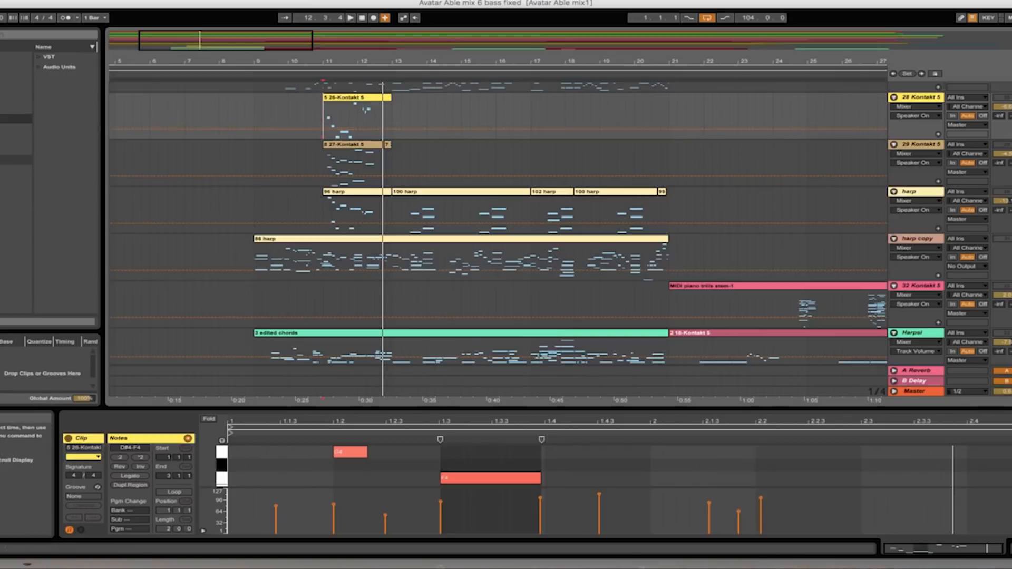
left_click(350, 19)
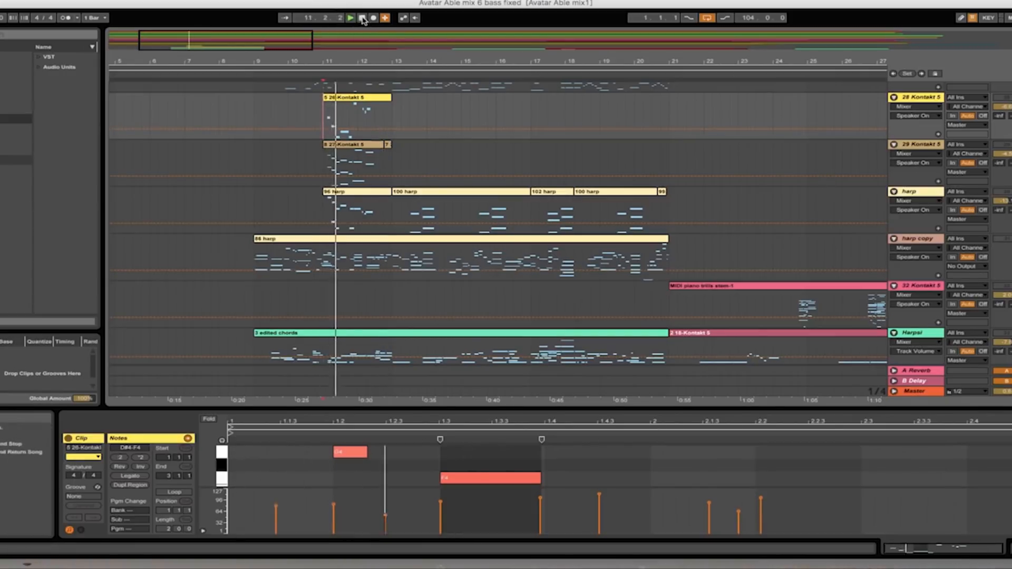